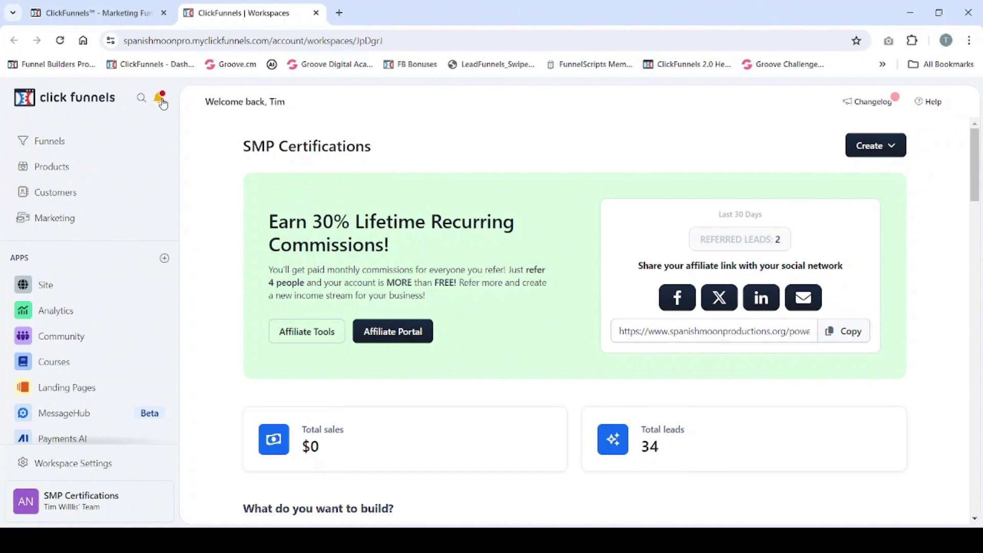
# - View the workspace's funnels as cards, and return the display to the list layout
pyautogui.click(50, 142)
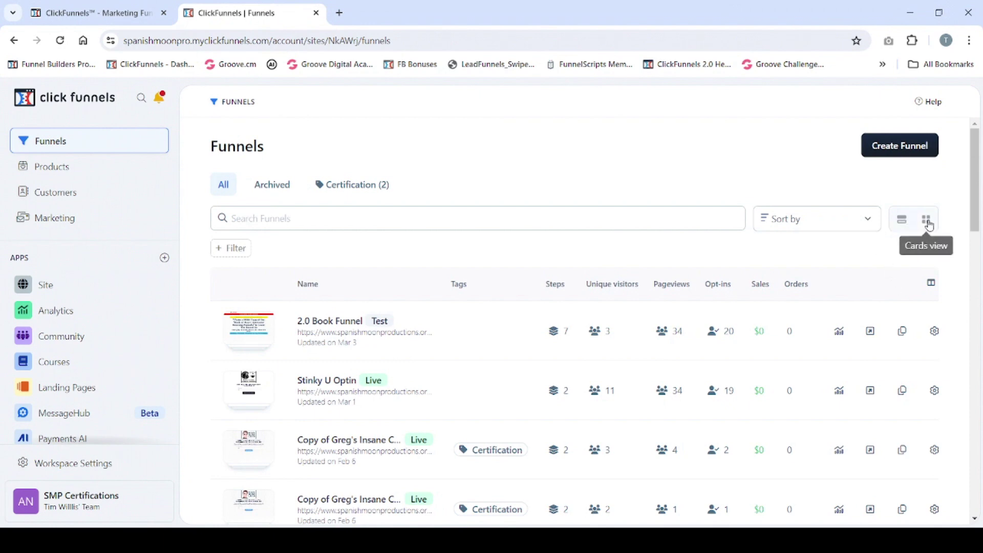
pyautogui.click(928, 223)
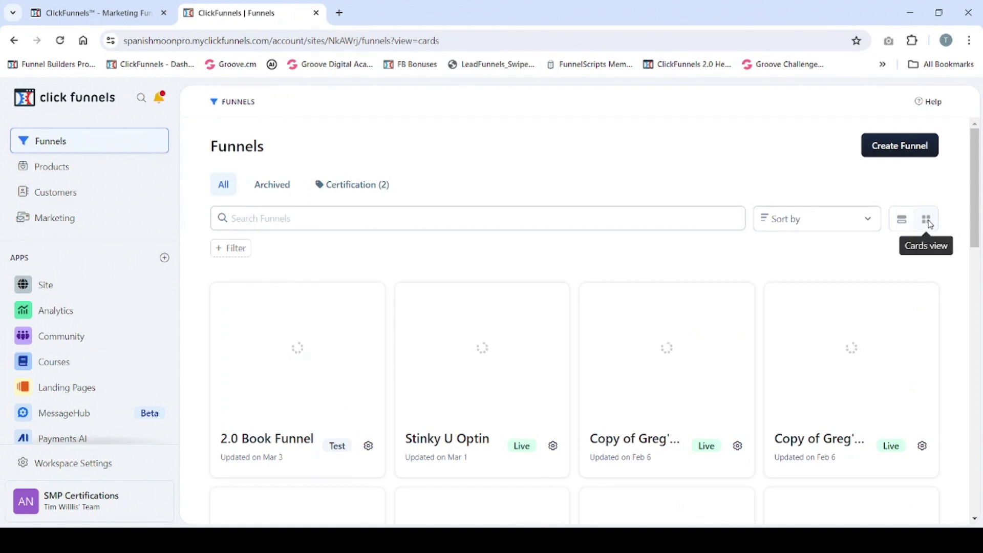
pyautogui.click(902, 221)
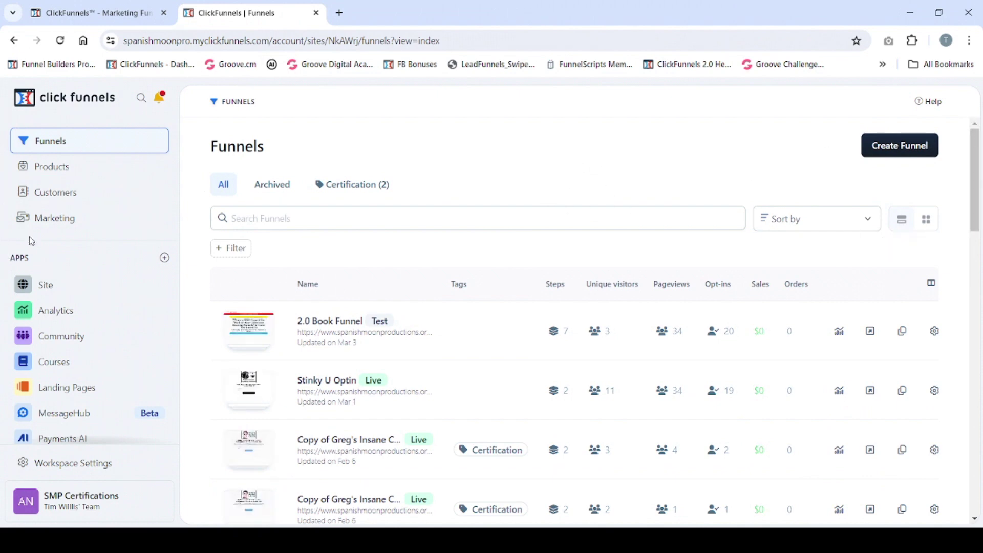
# - View the list of all products in the workspace
pyautogui.click(64, 169)
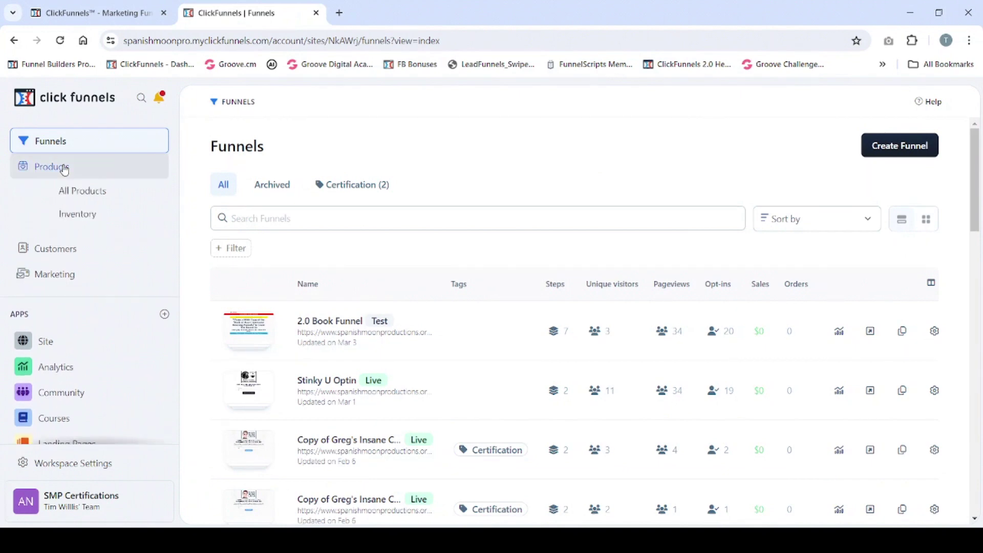
pyautogui.click(91, 193)
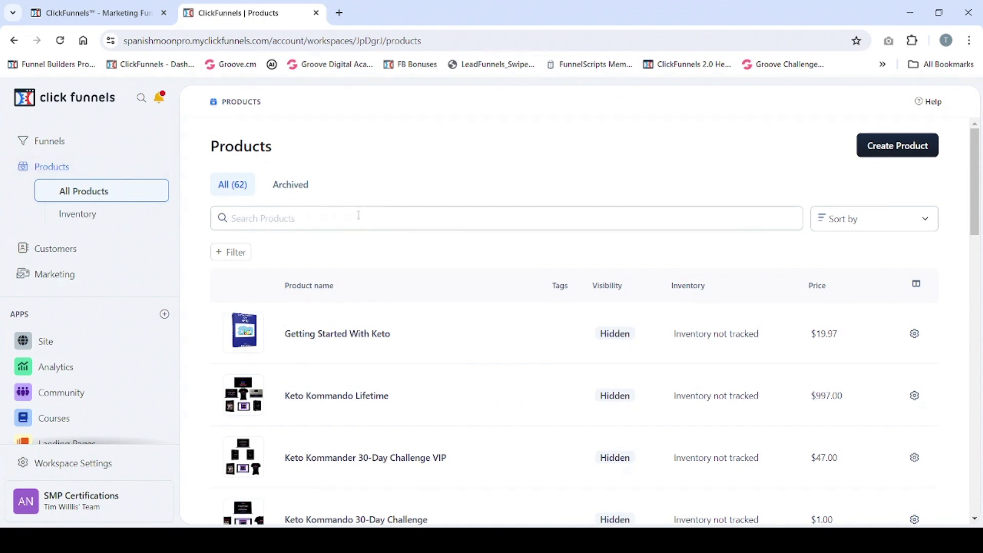
pyautogui.click(57, 172)
# - Review the customer records by viewing the contacts list and the subscription orders
pyautogui.click(54, 194)
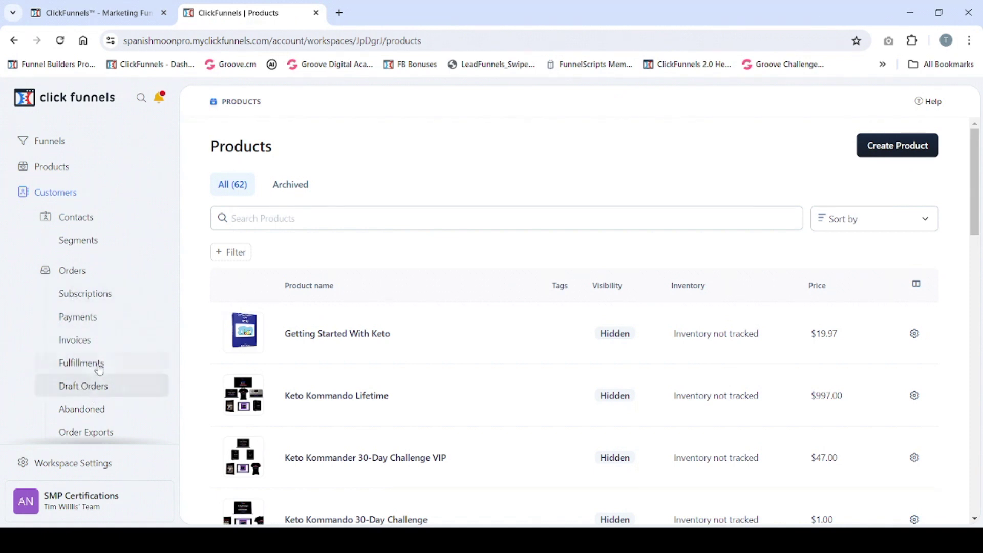
pyautogui.click(71, 221)
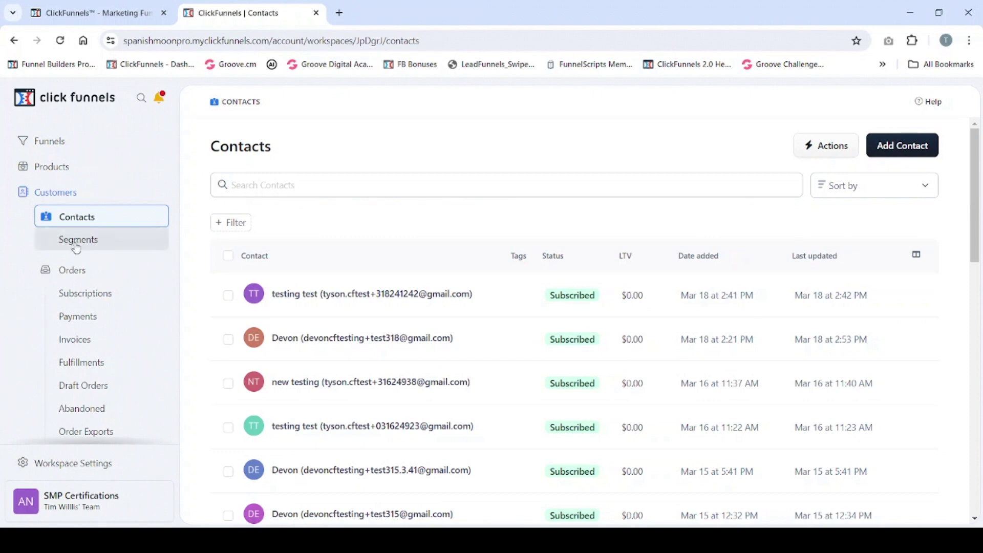
pyautogui.click(84, 293)
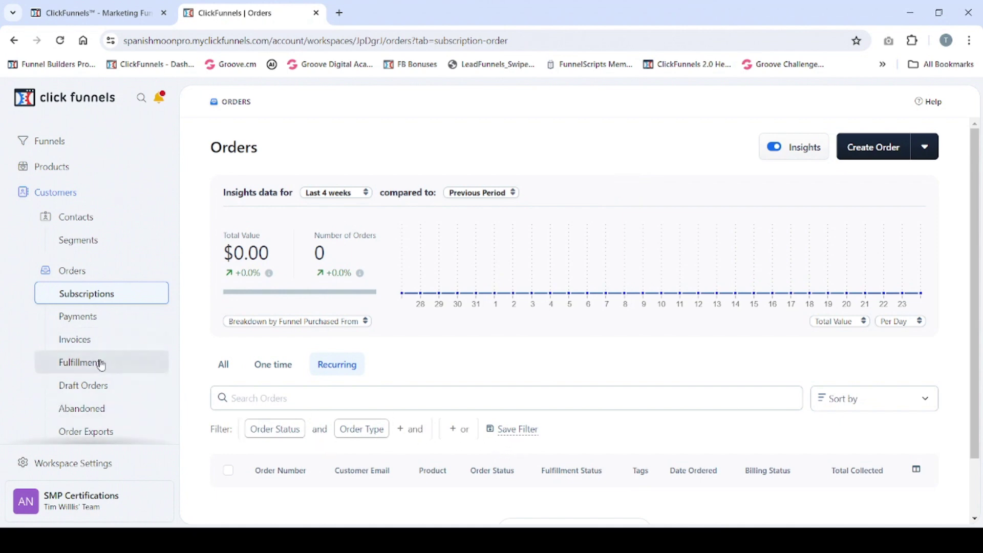
pyautogui.click(57, 200)
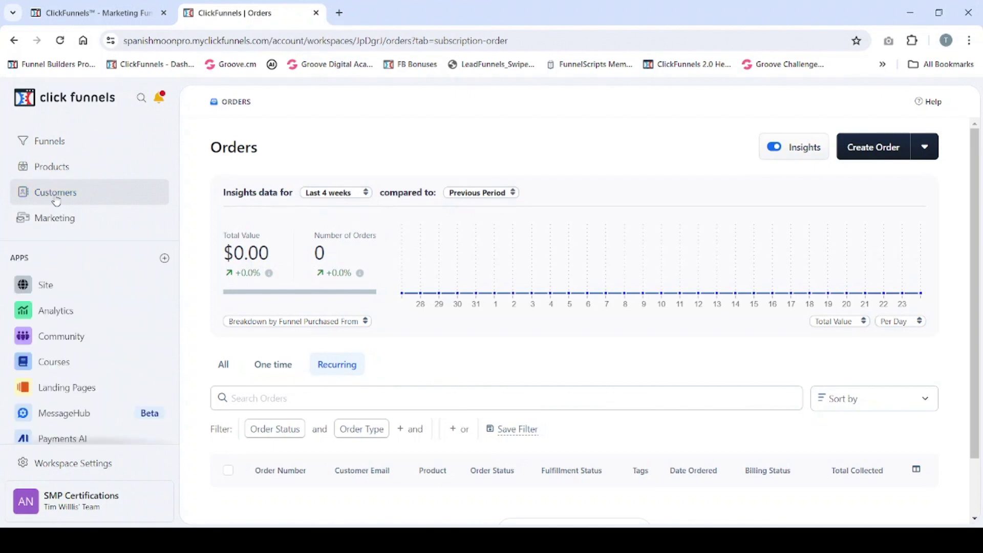
# - Show the marketing workflows in cards view, and view the saved email templates
pyautogui.click(50, 222)
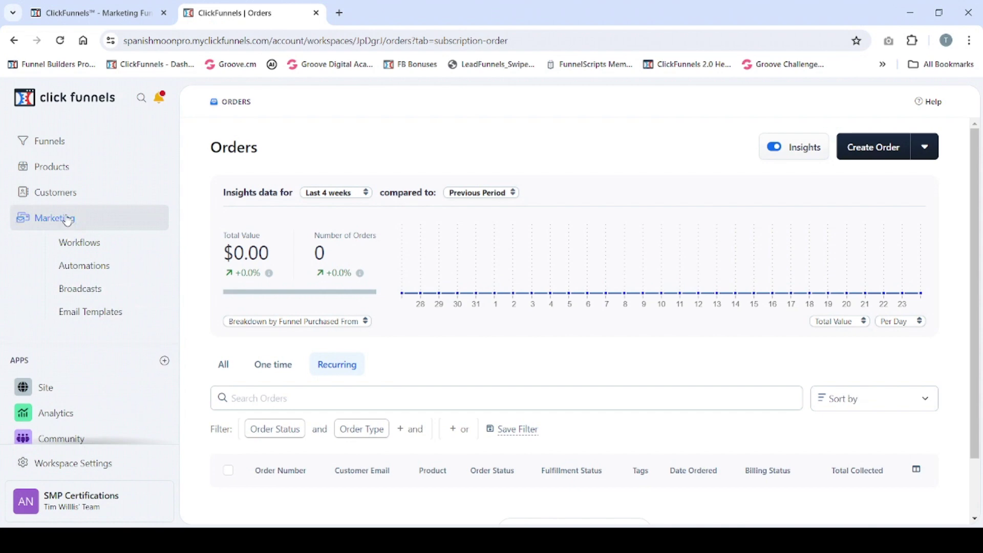
pyautogui.click(73, 247)
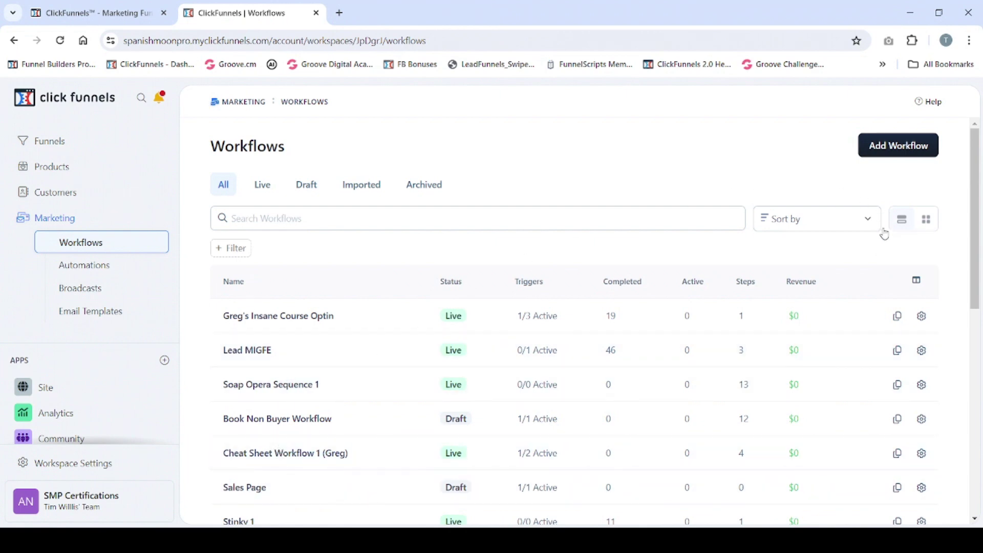
pyautogui.click(932, 222)
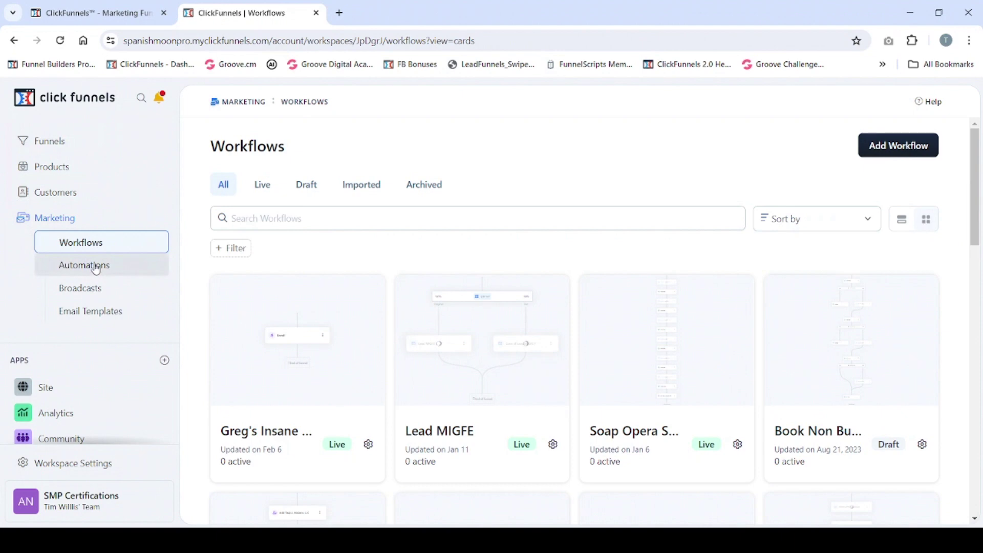
pyautogui.click(92, 313)
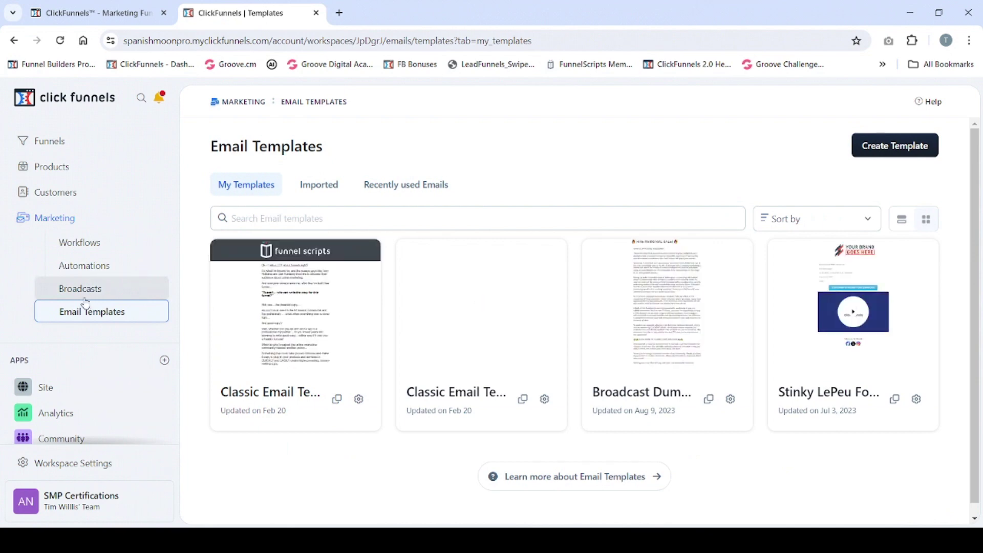
pyautogui.click(53, 219)
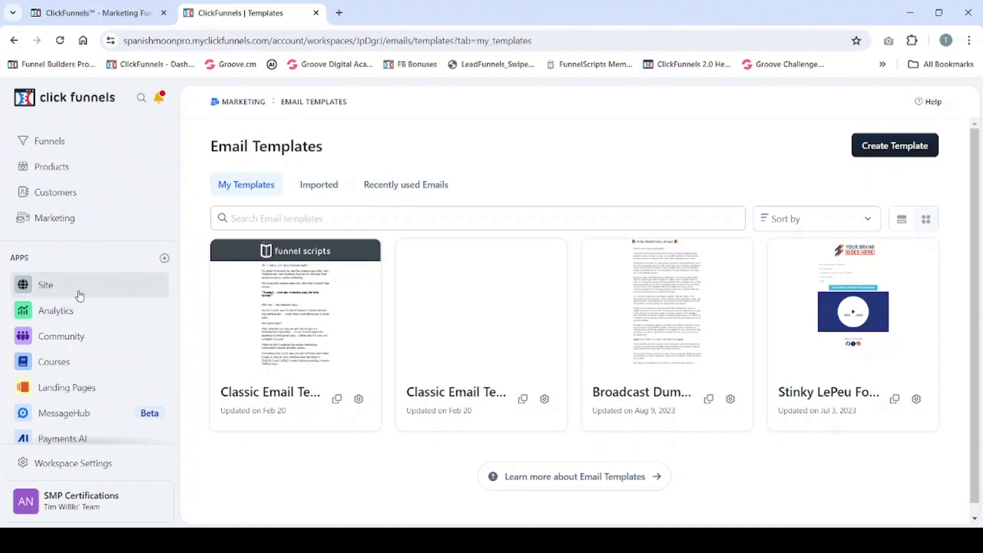
# - Examine the apps available to connect under the workspace's ClickFunnels integrations, and return to the workspace home without connecting one
pyautogui.scroll(-1, 79, 296)
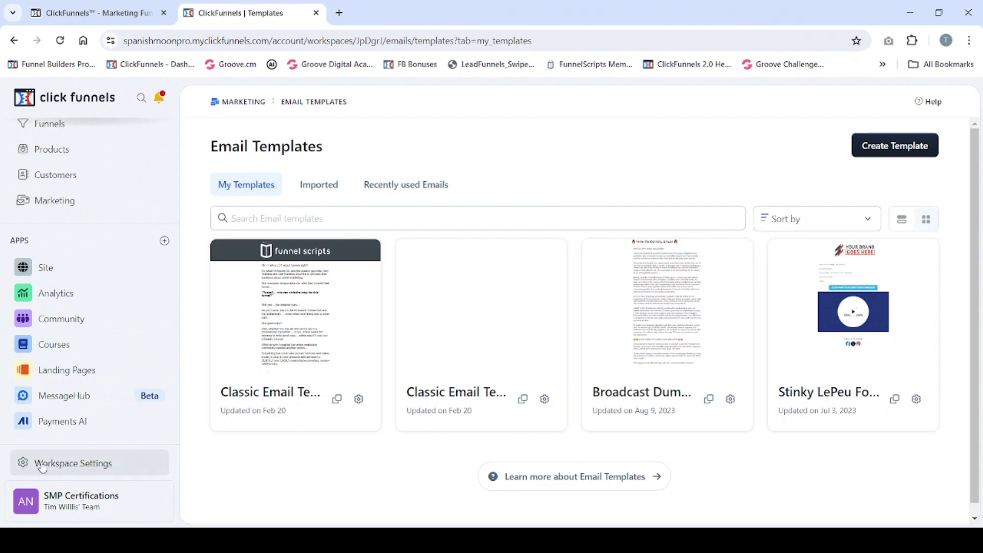
pyautogui.click(70, 468)
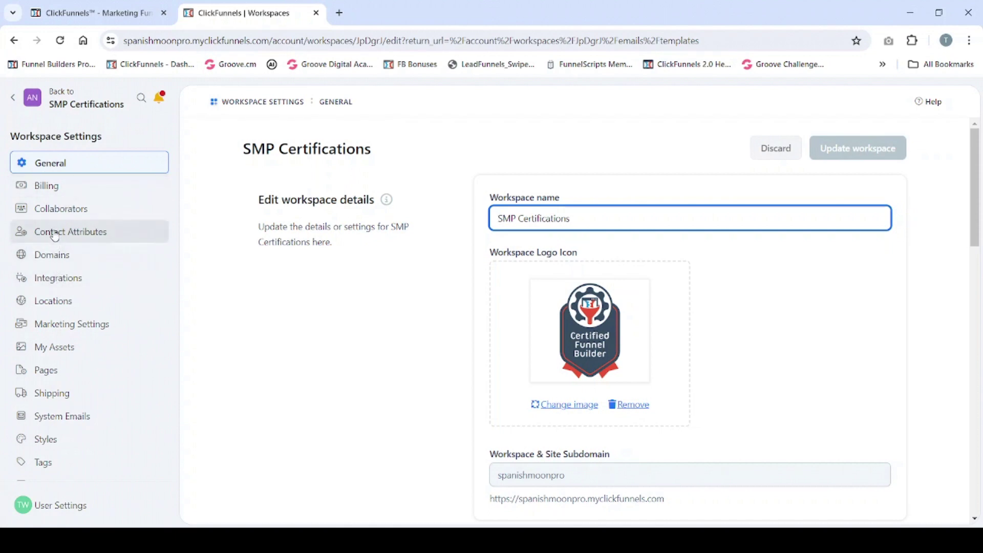
pyautogui.click(57, 282)
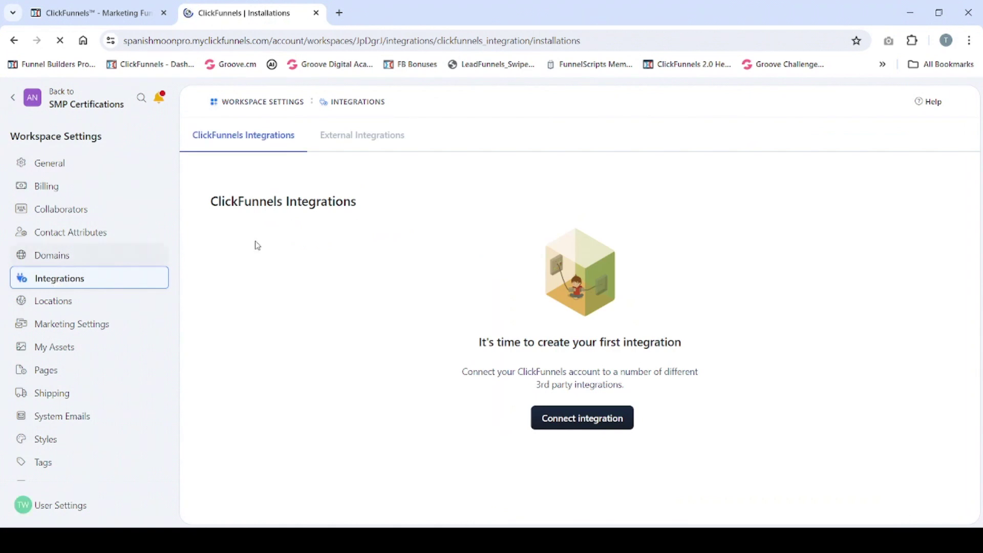
pyautogui.click(566, 428)
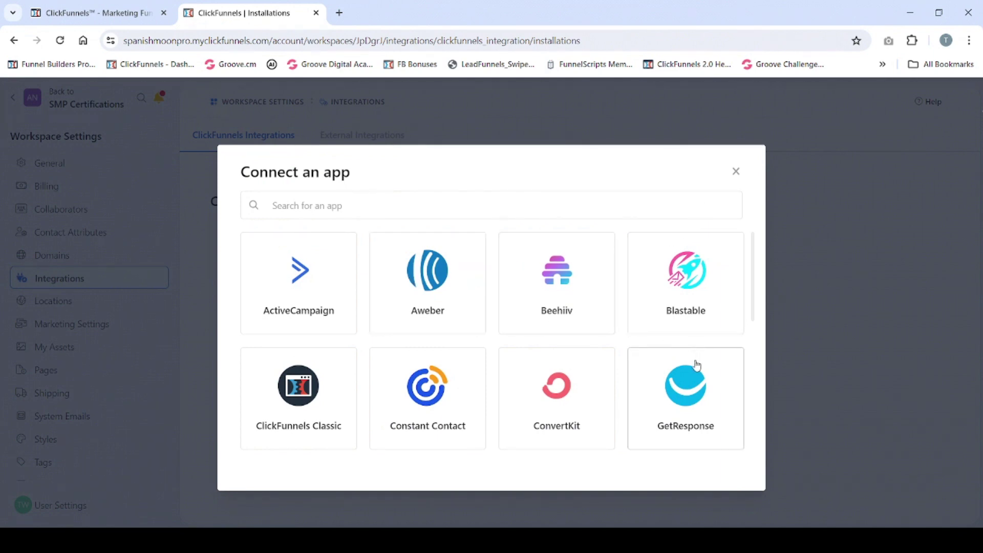
pyautogui.scroll(-4, 696, 371)
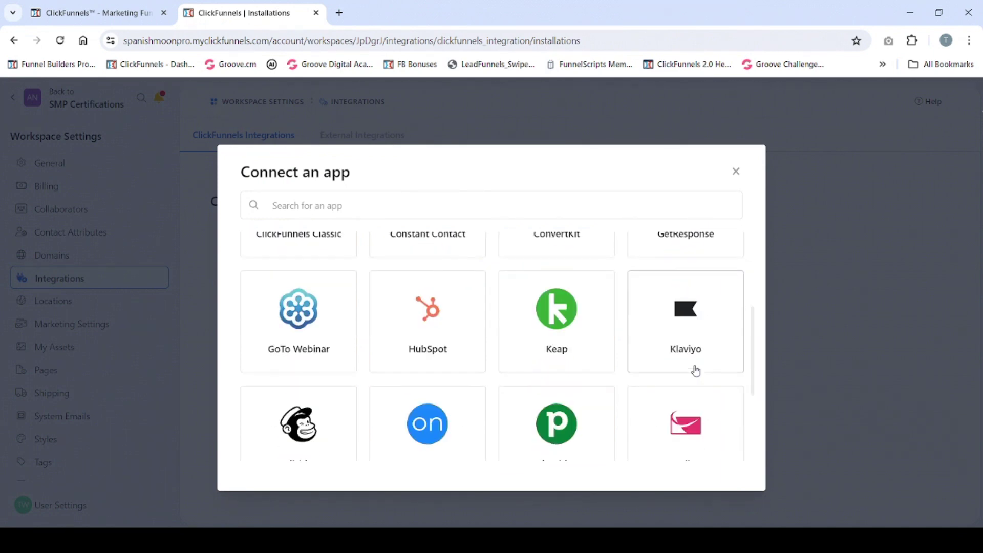
pyautogui.scroll(-3, 533, 330)
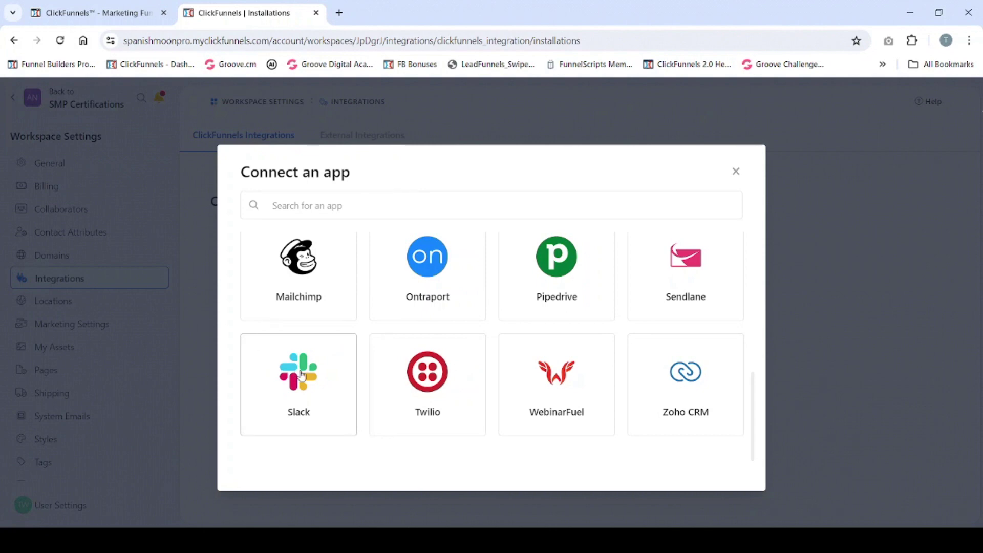
pyautogui.click(736, 174)
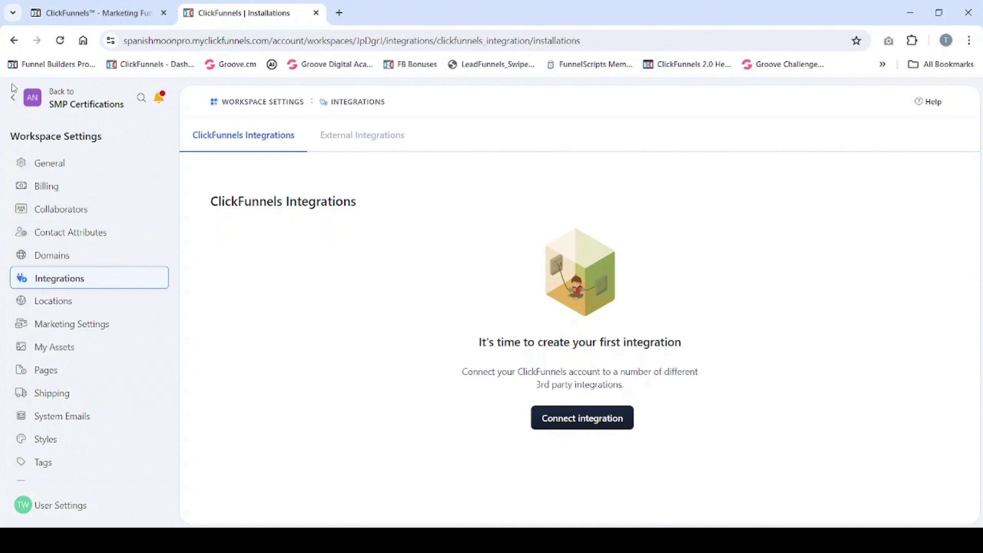
pyautogui.click(14, 102)
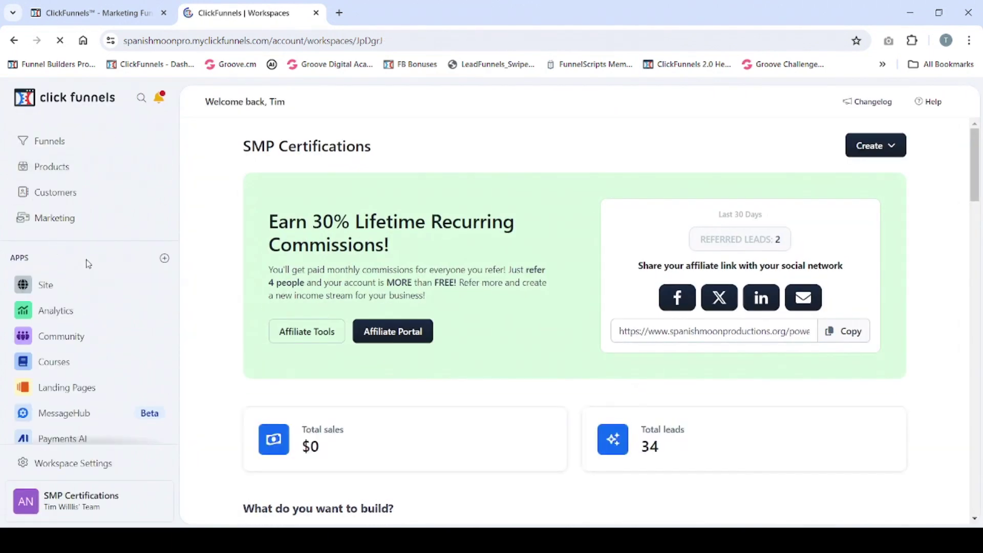
# - Browse the apps catalog to examine the recommended, other and already added apps
pyautogui.scroll(-1, 88, 264)
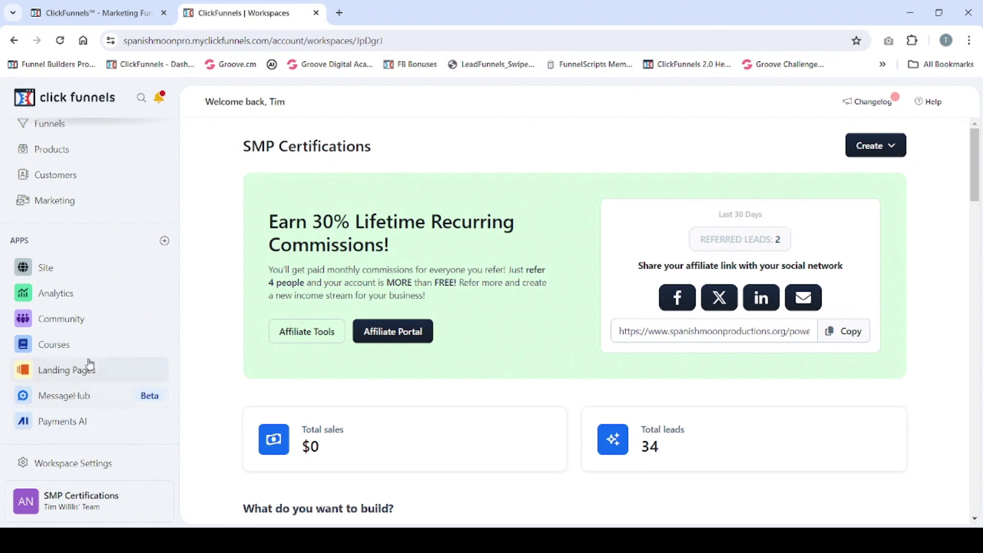
pyautogui.click(164, 241)
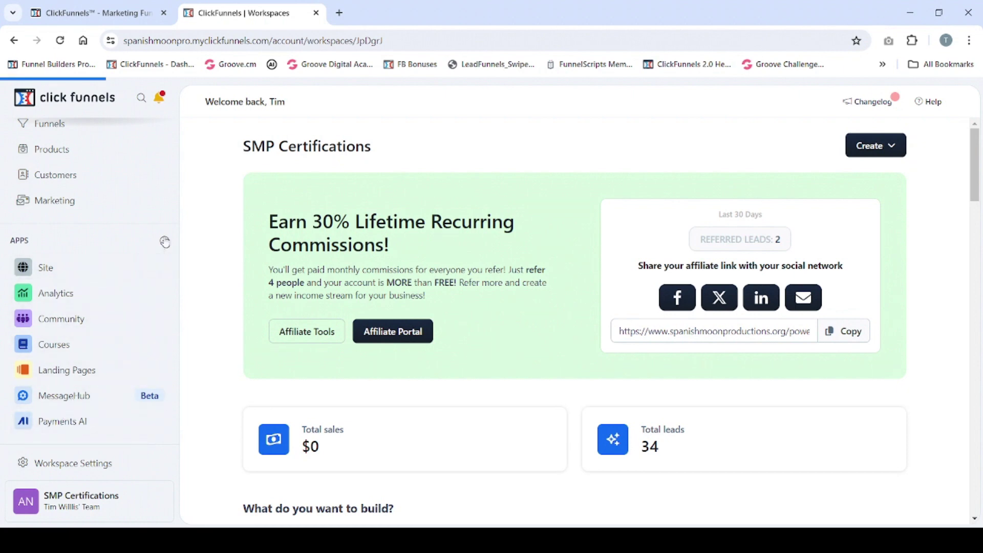
pyautogui.scroll(-5, 662, 244)
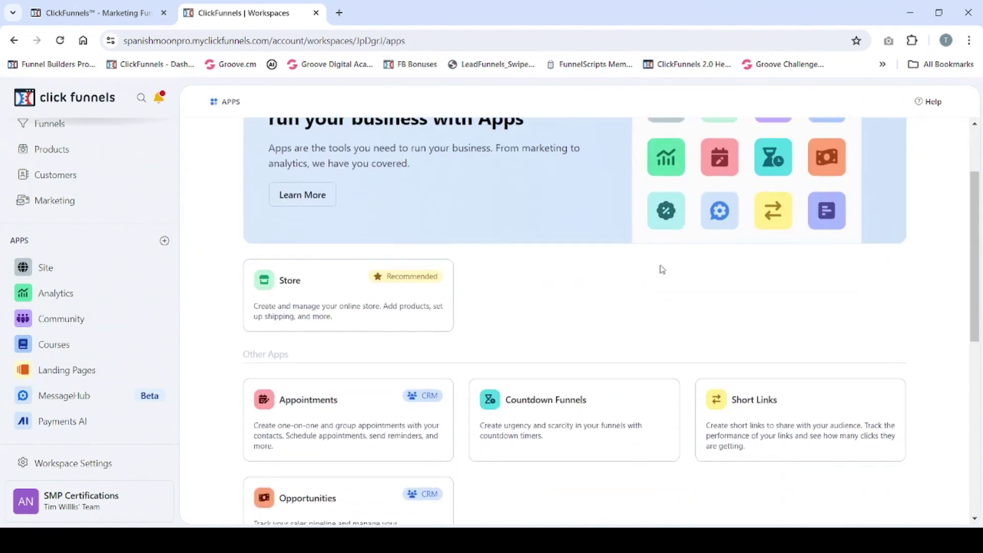
pyautogui.scroll(-4, 661, 271)
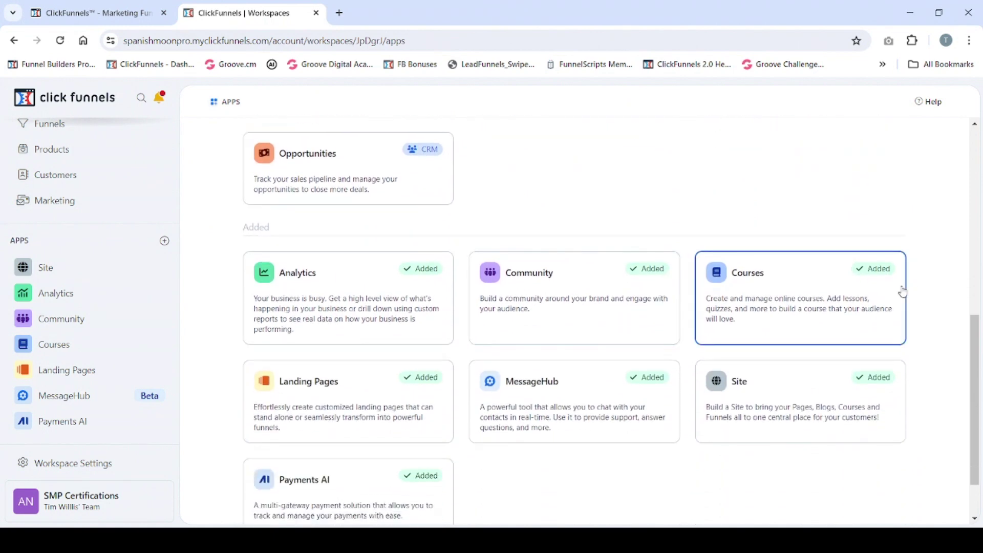
pyautogui.scroll(-1, 899, 297)
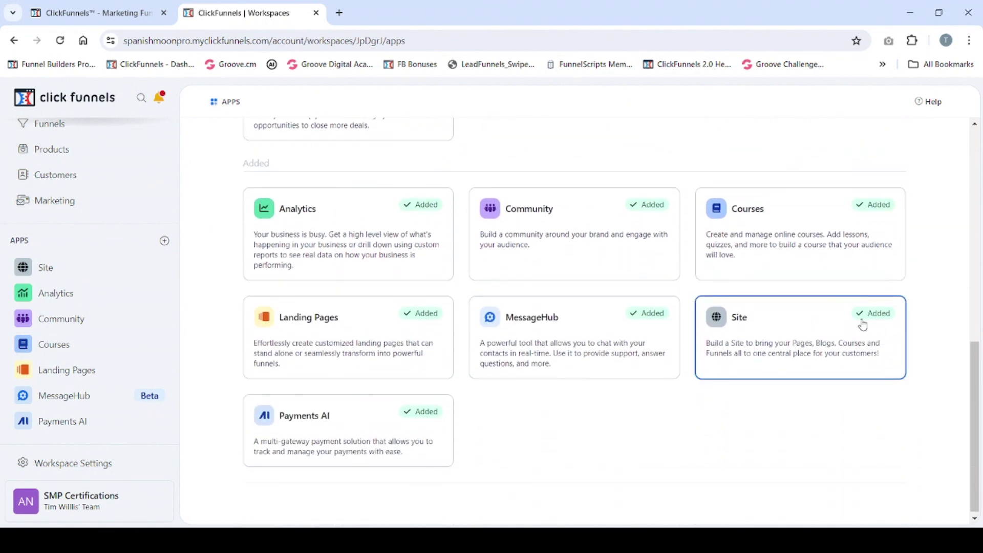
pyautogui.scroll(3, 840, 279)
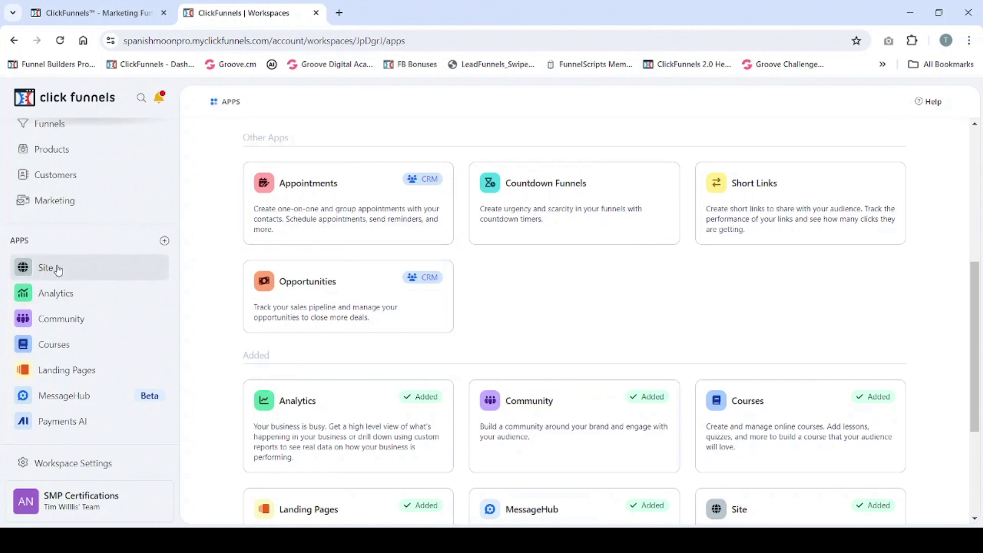
pyautogui.click(165, 243)
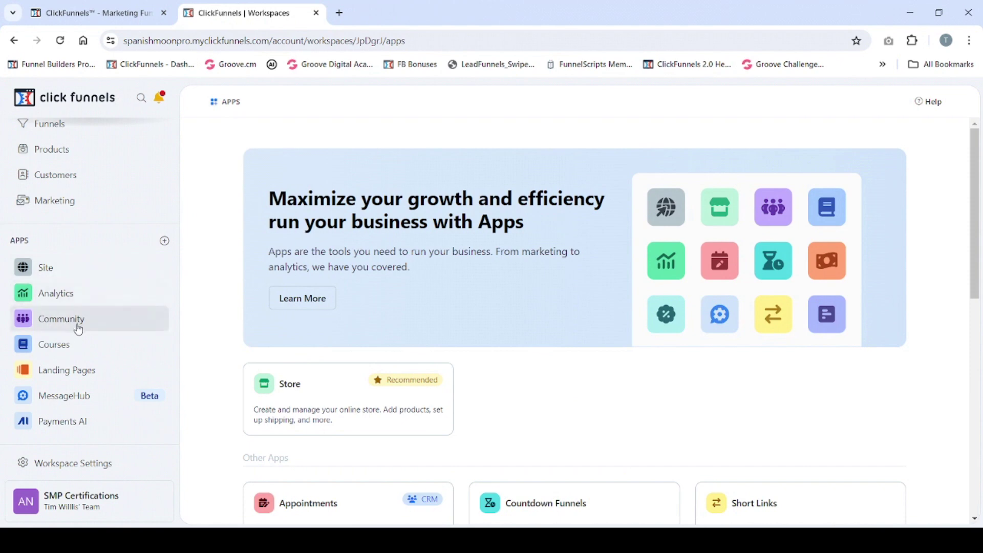
# - View the Landing Pages app's list, and the Pages section of the workspace settings
pyautogui.click(54, 373)
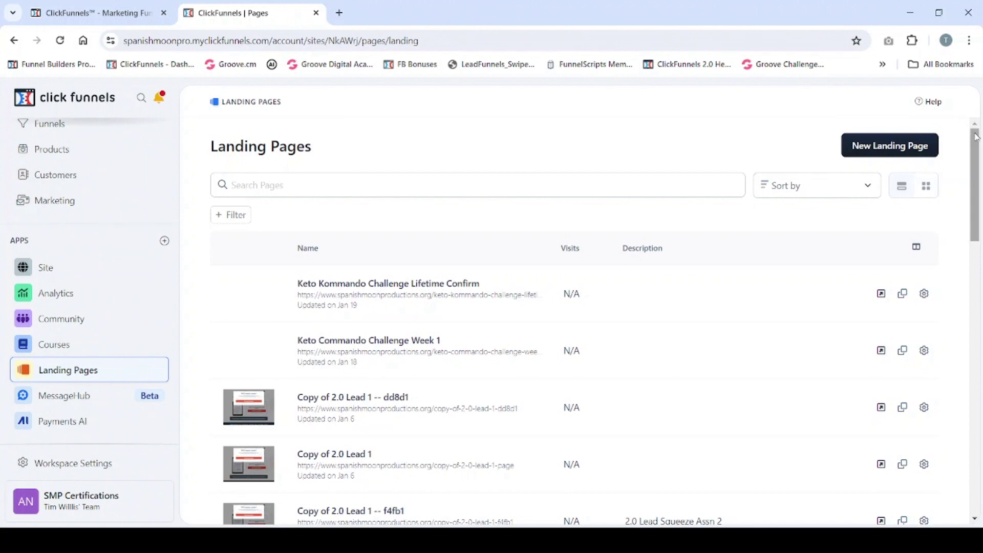
pyautogui.moveTo(975, 150); pyautogui.dragTo(939, 131)
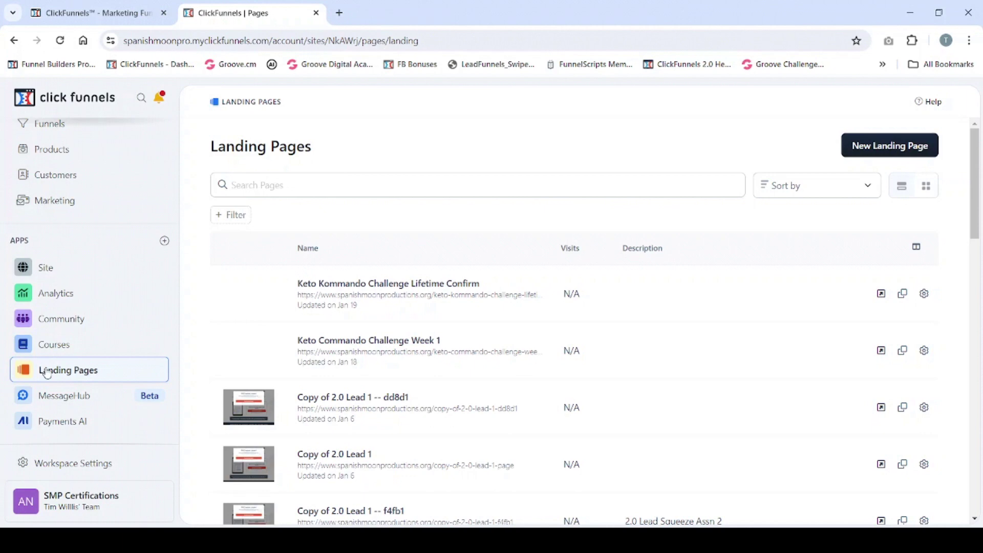
pyautogui.click(57, 465)
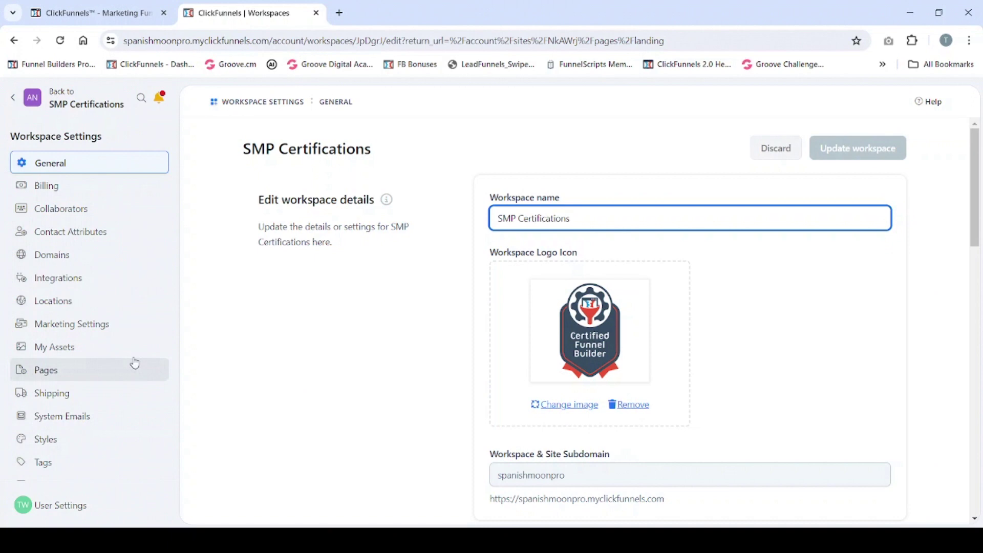
pyautogui.click(44, 370)
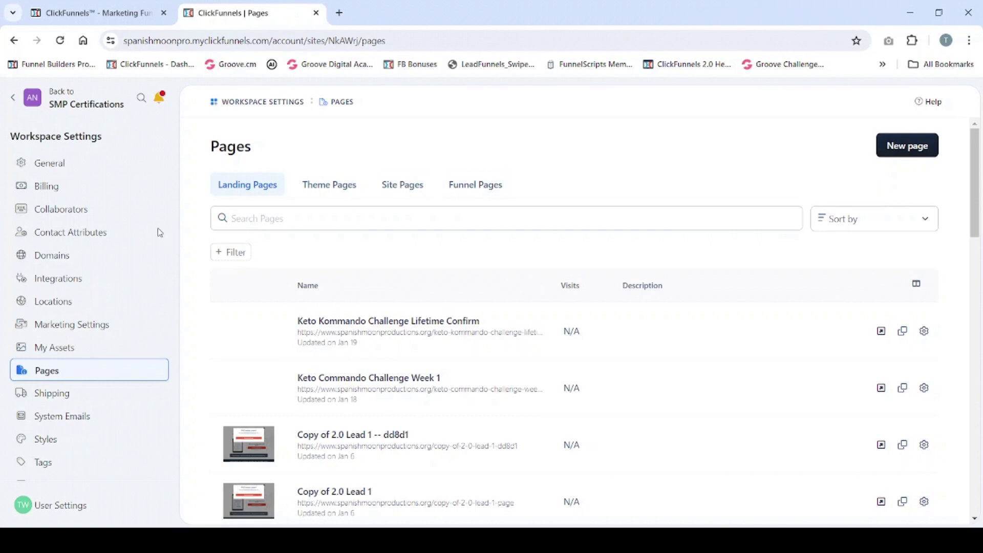
# - Return to the workspace home and show the sections of the Site app
pyautogui.click(17, 102)
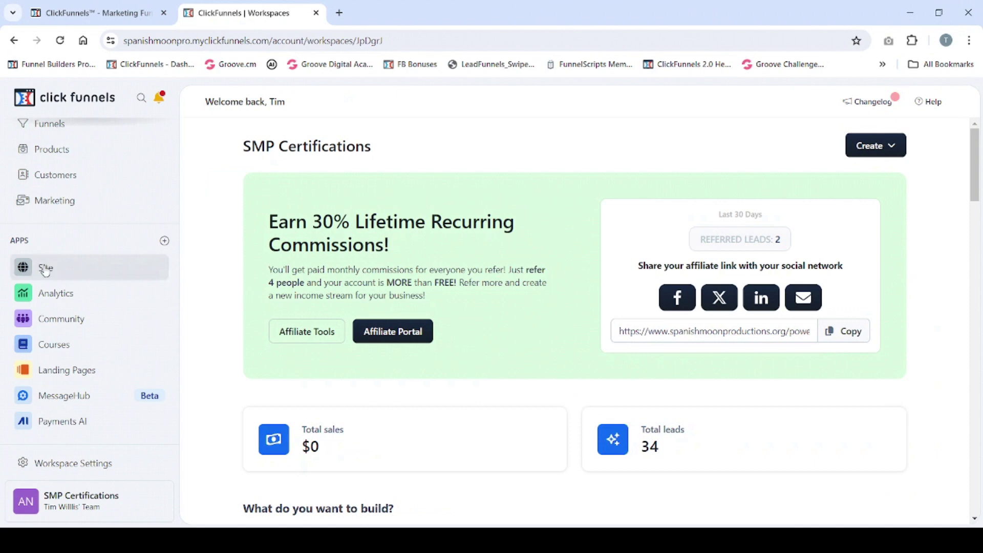
pyautogui.click(45, 269)
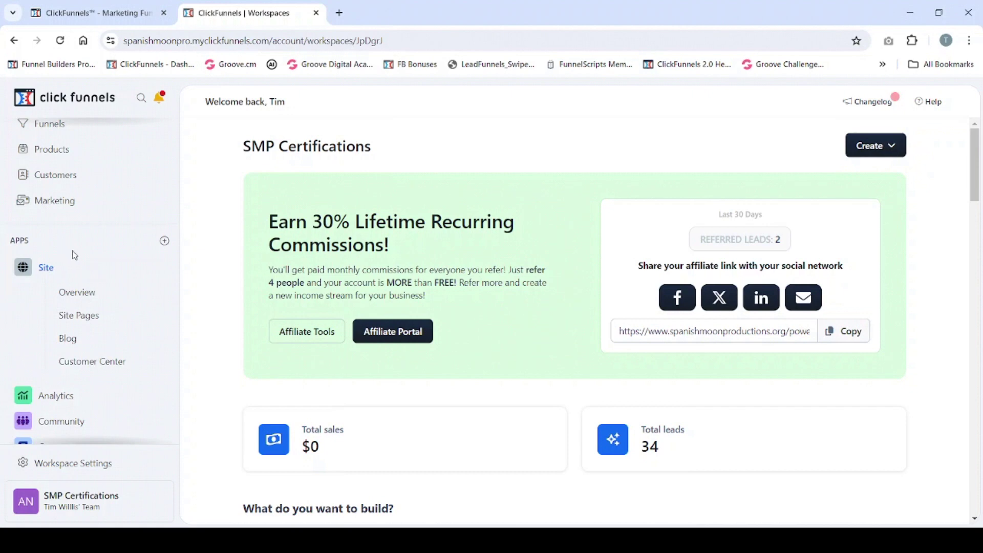
# - Open the Site app's overview and examine its recent posts, current theme, quick links and site pages
pyautogui.click(77, 297)
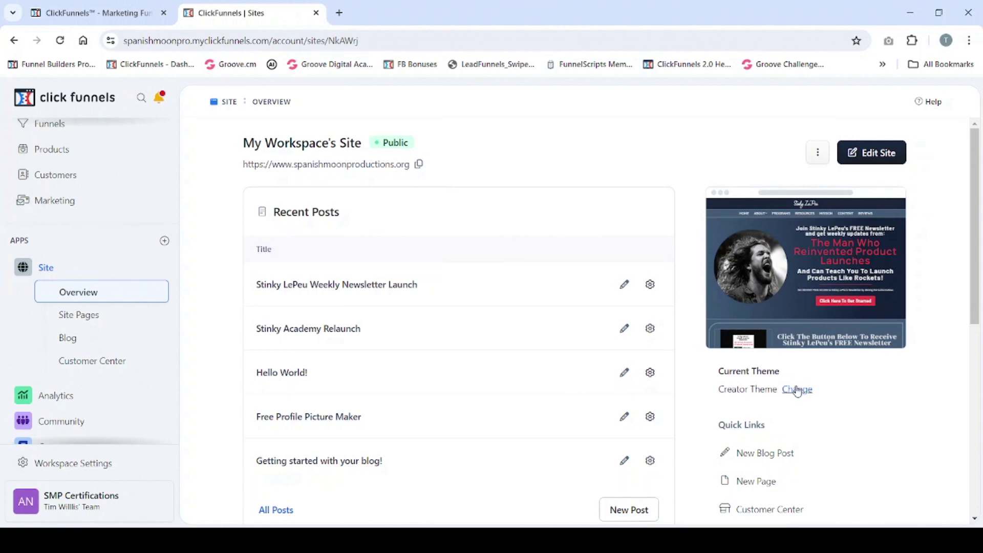
pyautogui.scroll(-2, 871, 461)
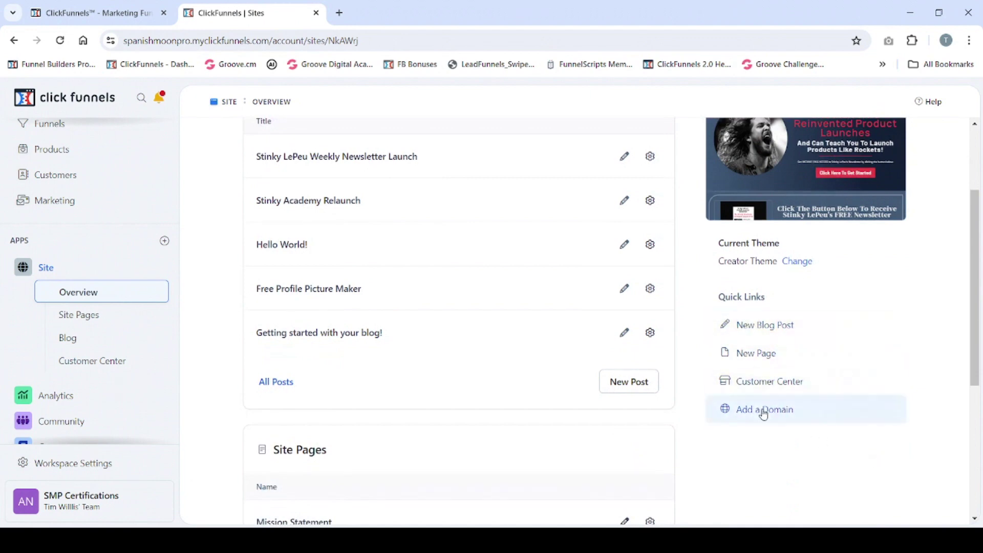
pyautogui.scroll(1, 762, 308)
pyautogui.scroll(2, 762, 308)
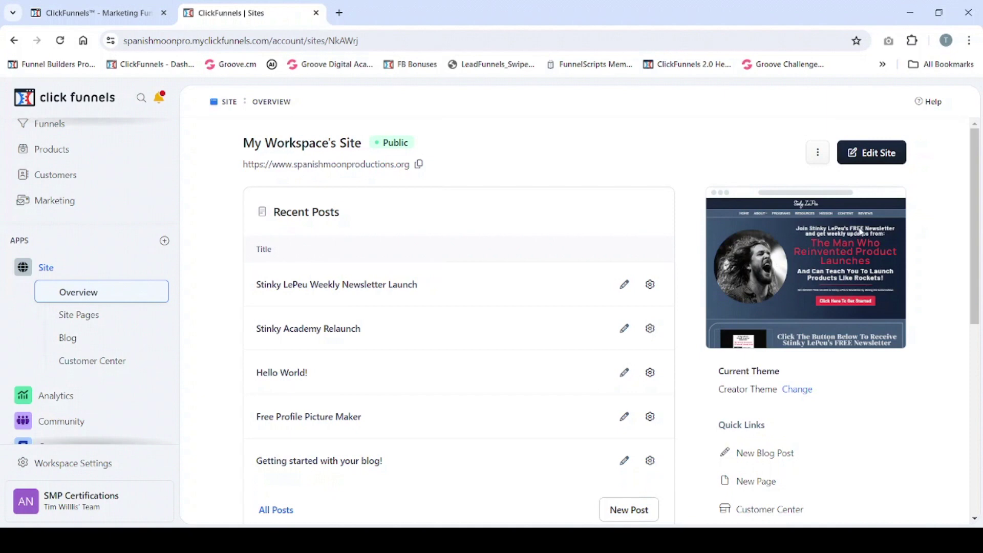
# - View the site's theme pages and site pages in the site editor, then return to the overview and collapse the Site app's sections
pyautogui.click(869, 160)
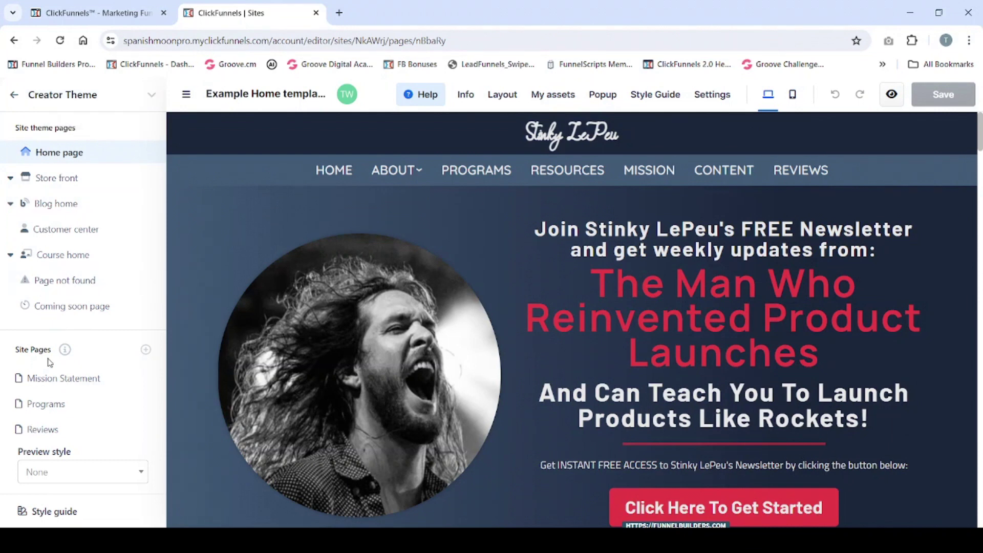
pyautogui.scroll(-4, 44, 286)
pyautogui.click(13, 97)
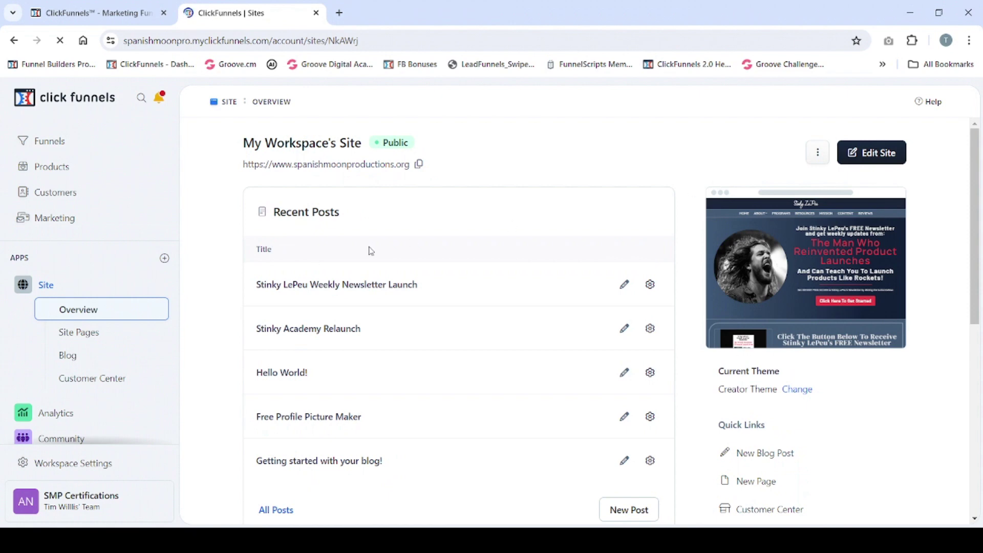
pyautogui.click(46, 289)
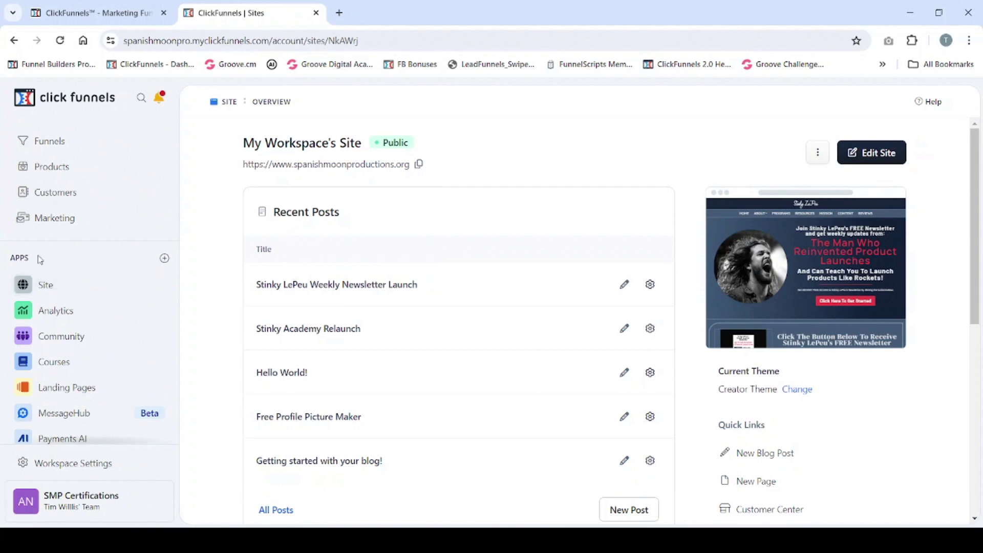
# - View the account options and the workspaces available under the Beta Account and the current team, without switching workspace
pyautogui.click(88, 502)
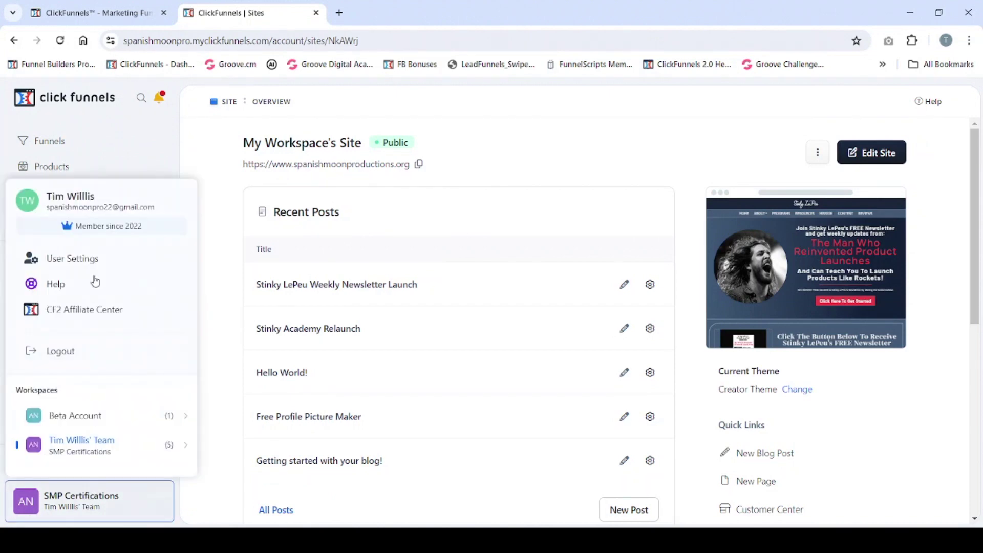
pyautogui.moveTo(99, 425)
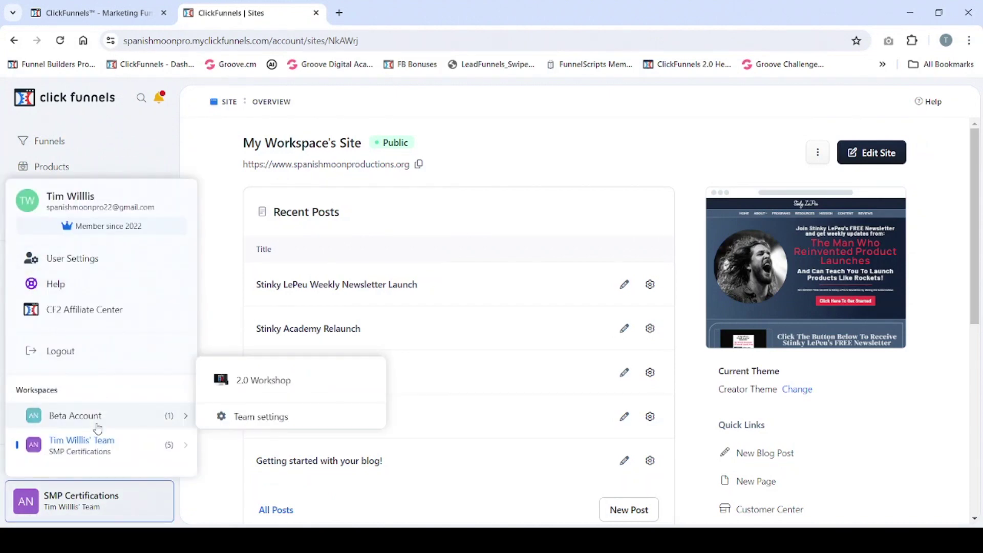
pyautogui.moveTo(100, 447)
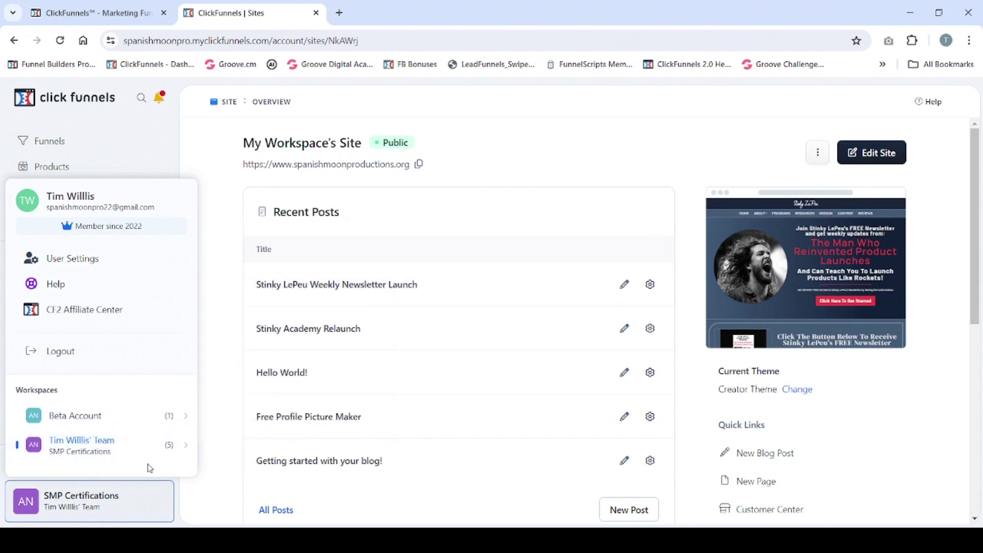
pyautogui.click(218, 485)
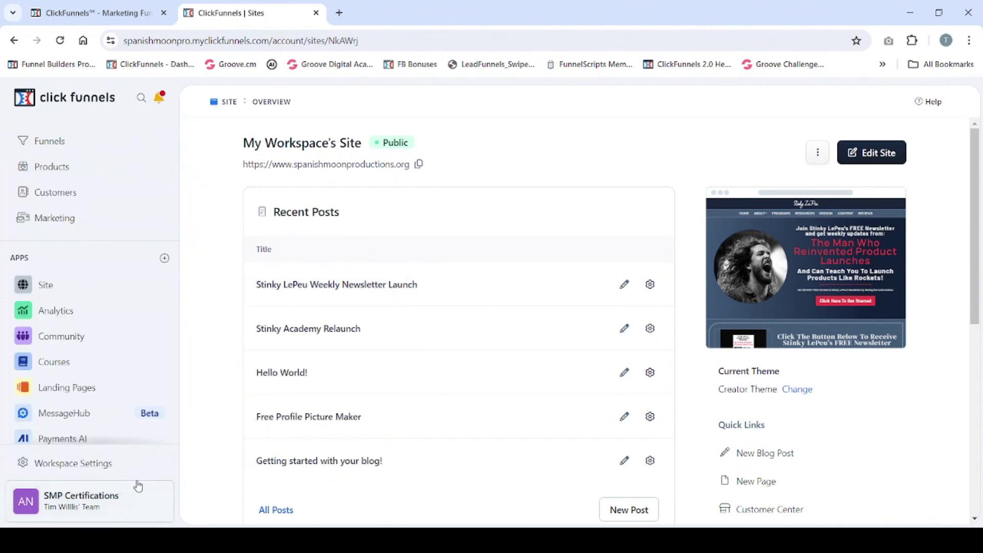